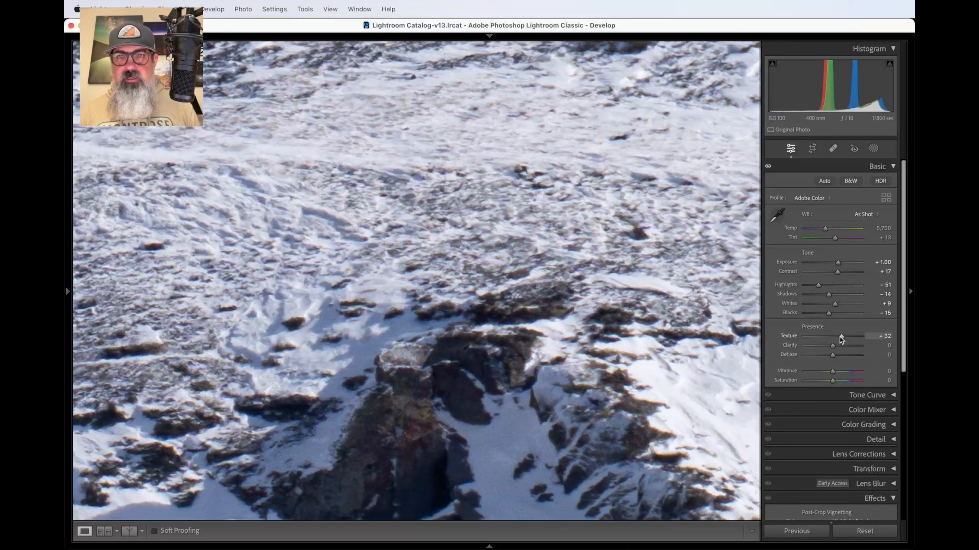
Try Texture at +100 and examine its effect on the rocks and the snowy slope
mouse_move(834, 337)
mouse_down()
mouse_move(856, 334)
mouse_move(831, 335)
mouse_up()
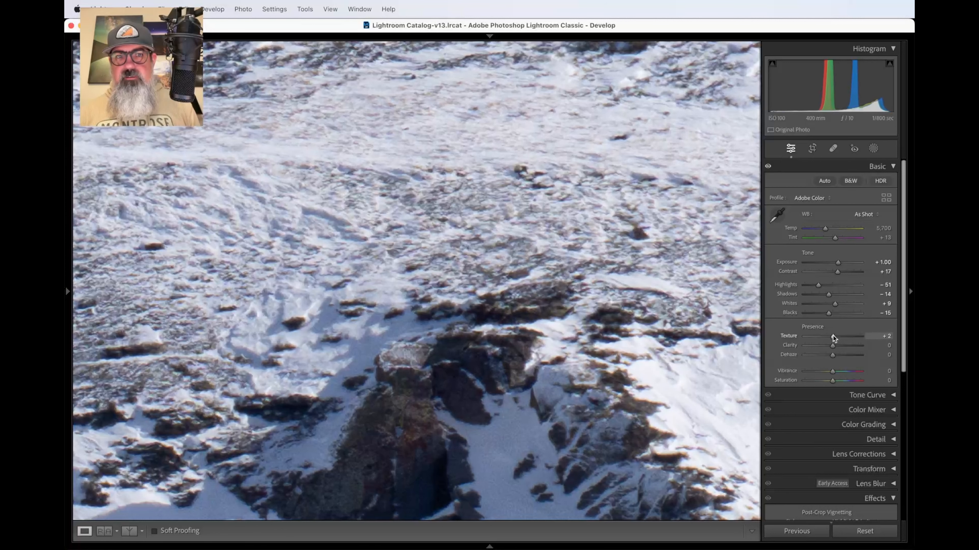
drag(833, 338, 837, 338)
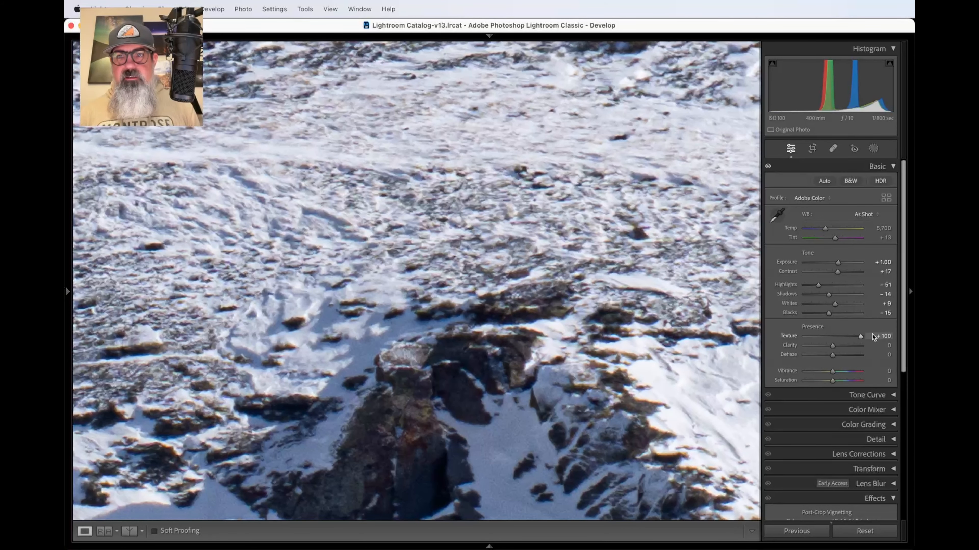
scroll(670, 370, right, 8)
scroll(670, 369, down, 6)
scroll(670, 369, right, 6)
scroll(670, 369, down, 4)
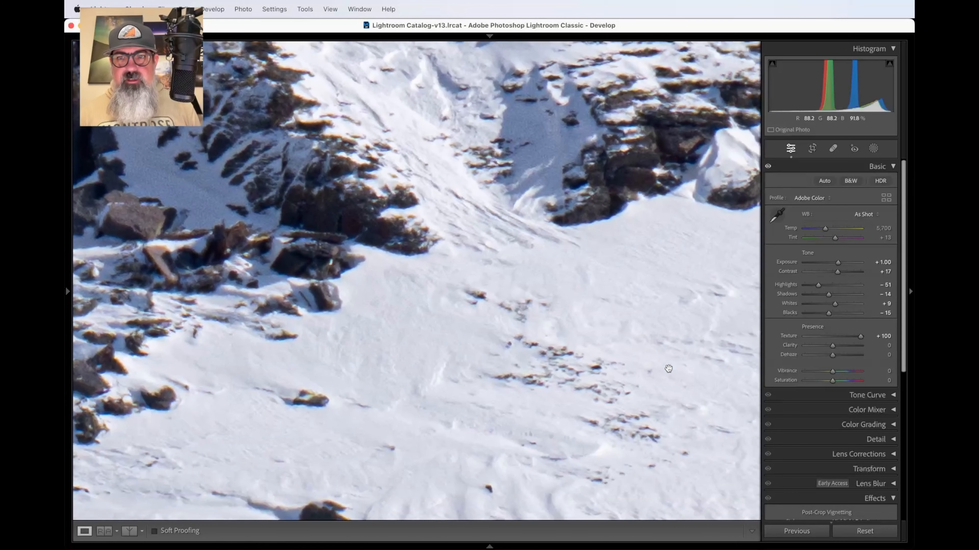
scroll(668, 369, right, 2)
scroll(668, 369, down, 2)
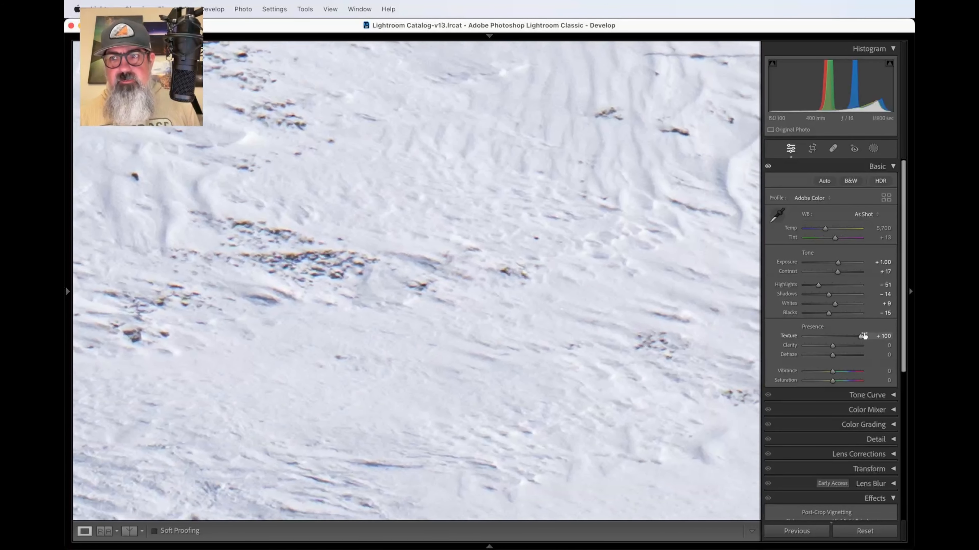
Try Texture at +86 and check the detail in the wind-shaped snow
mouse_move(860, 338)
mouse_down()
mouse_move(834, 342)
mouse_move(856, 330)
mouse_up()
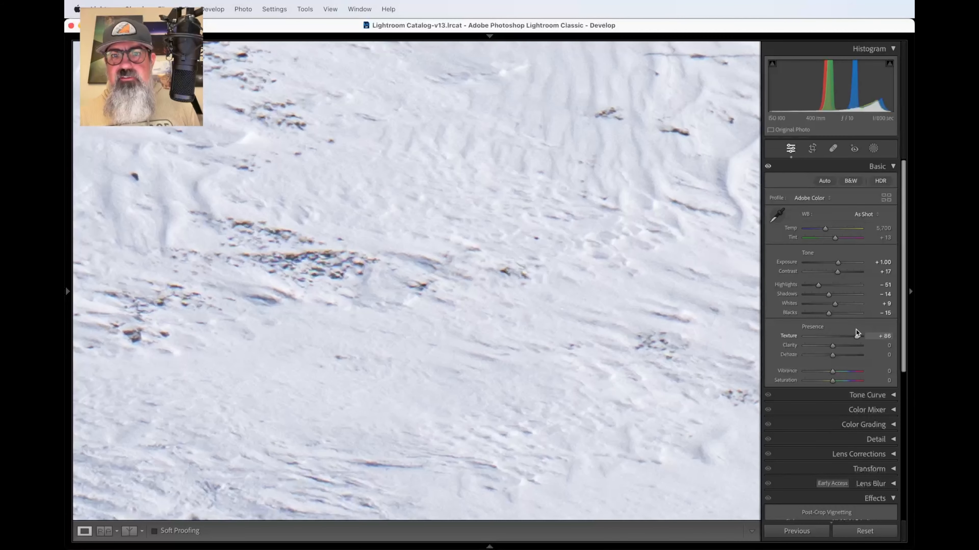
drag(743, 346, 668, 348)
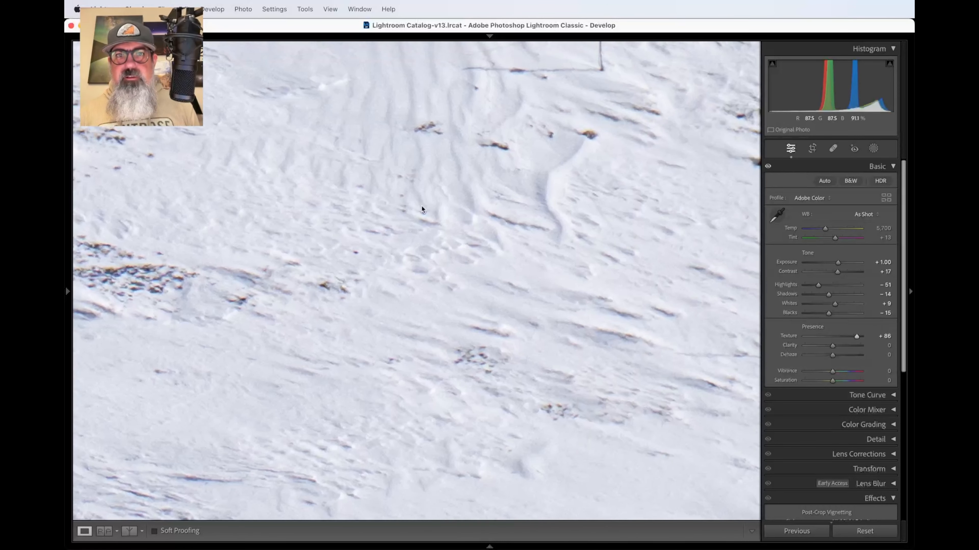
scroll(364, 119, up, 5)
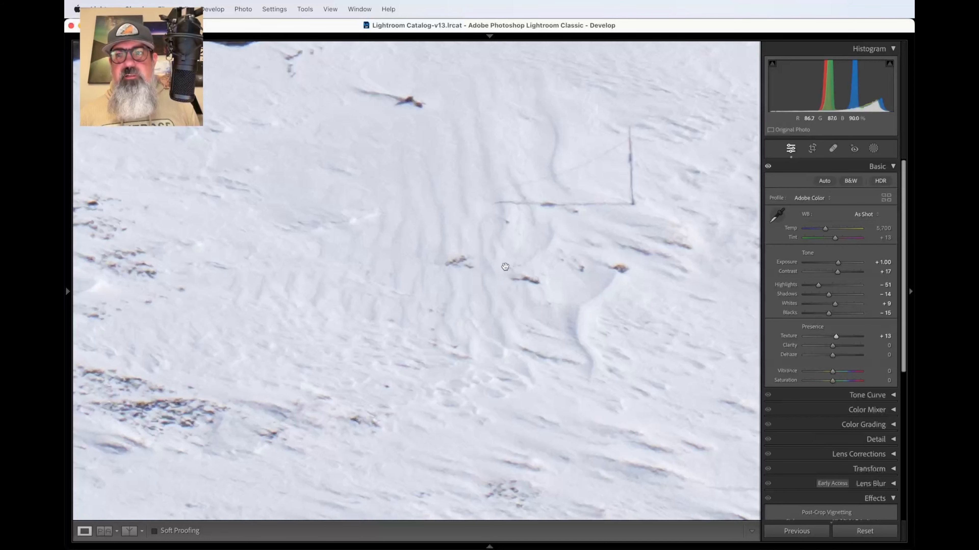
Compare lower Texture amounts on a close-up of the snow and set Texture to +8
key(super+equal)
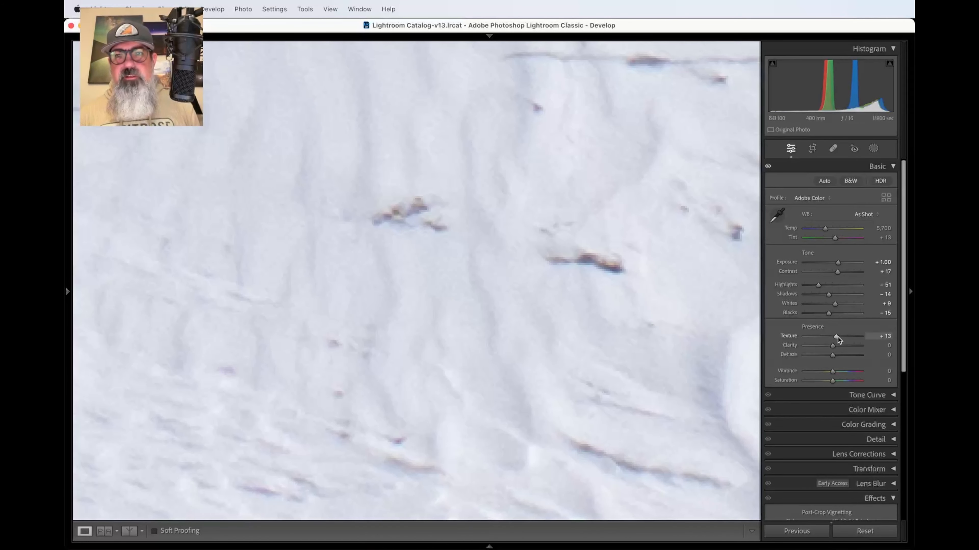
drag(838, 338, 832, 339)
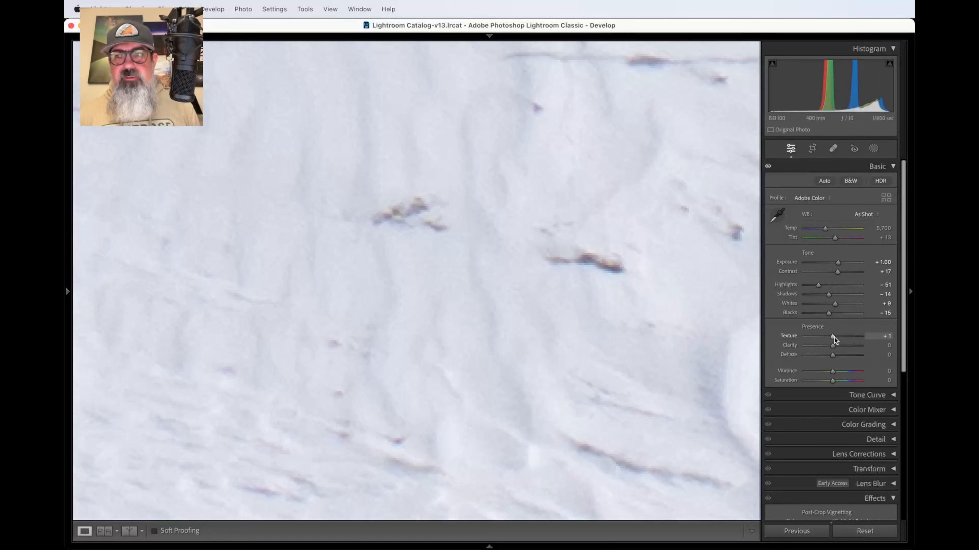
drag(835, 338, 840, 337)
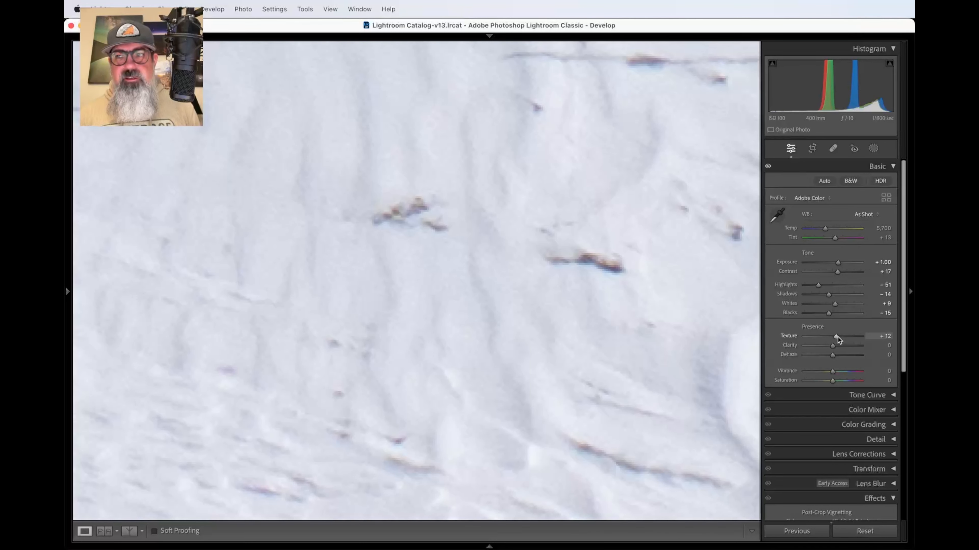
drag(837, 337, 836, 336)
Examine the snow, rocks and ridge line at several magnifications to judge the texture adjustment
click(575, 343)
click(412, 363)
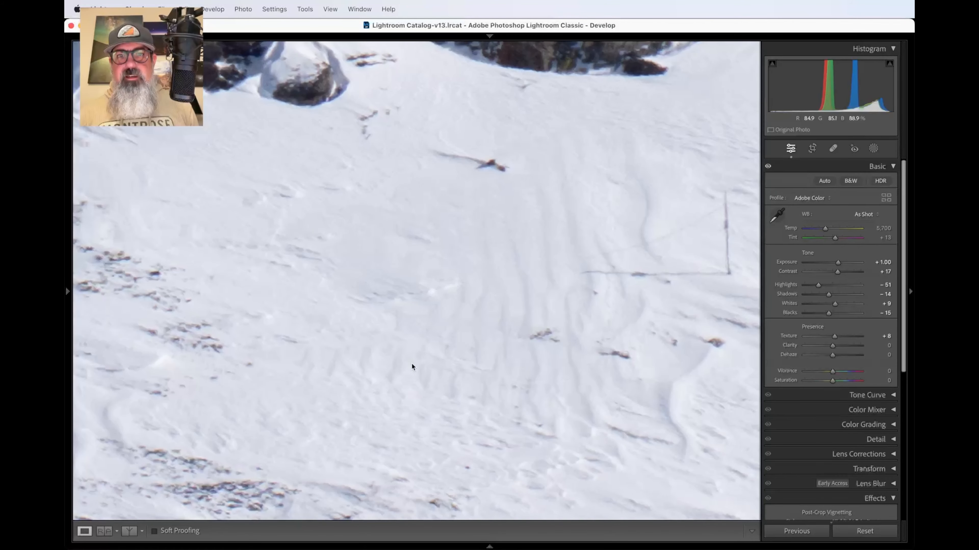
click(412, 365)
click(411, 362)
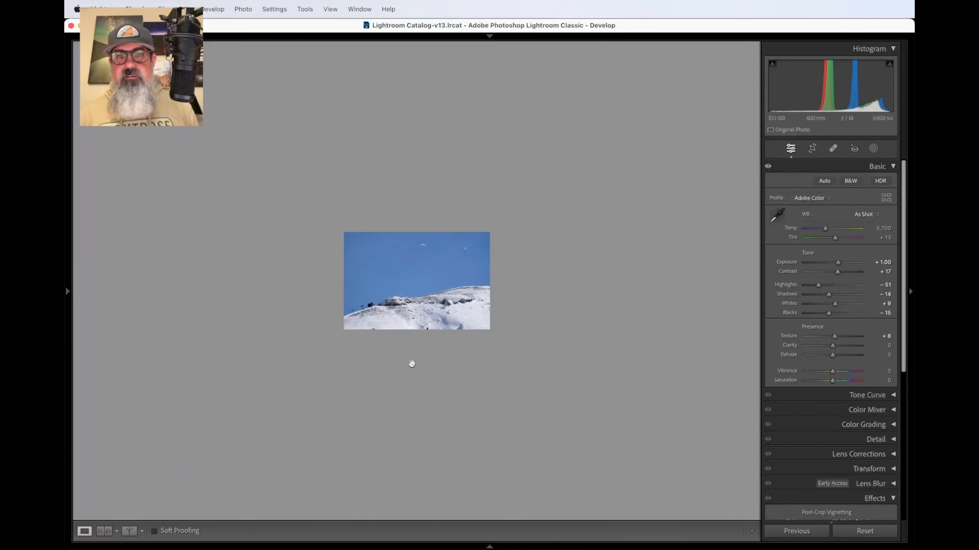
click(412, 363)
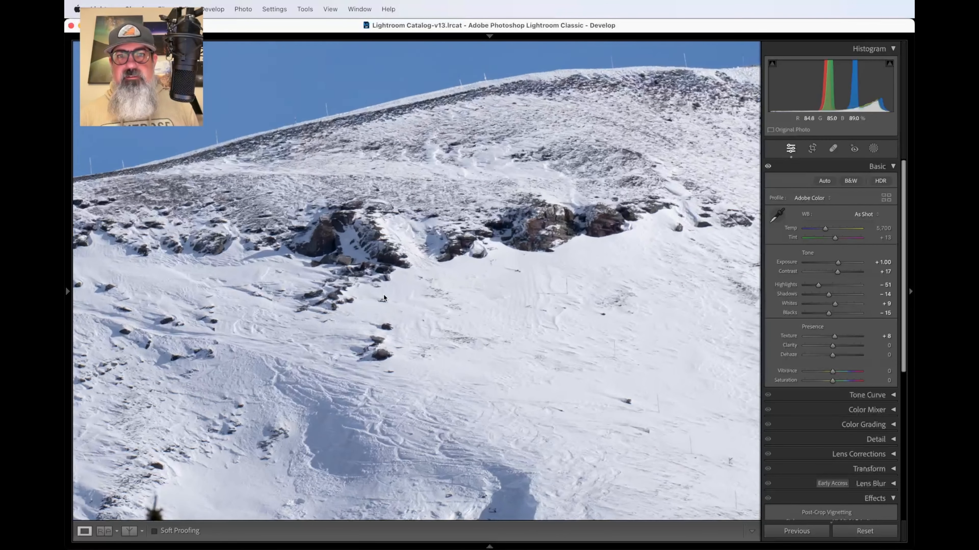
click(384, 294)
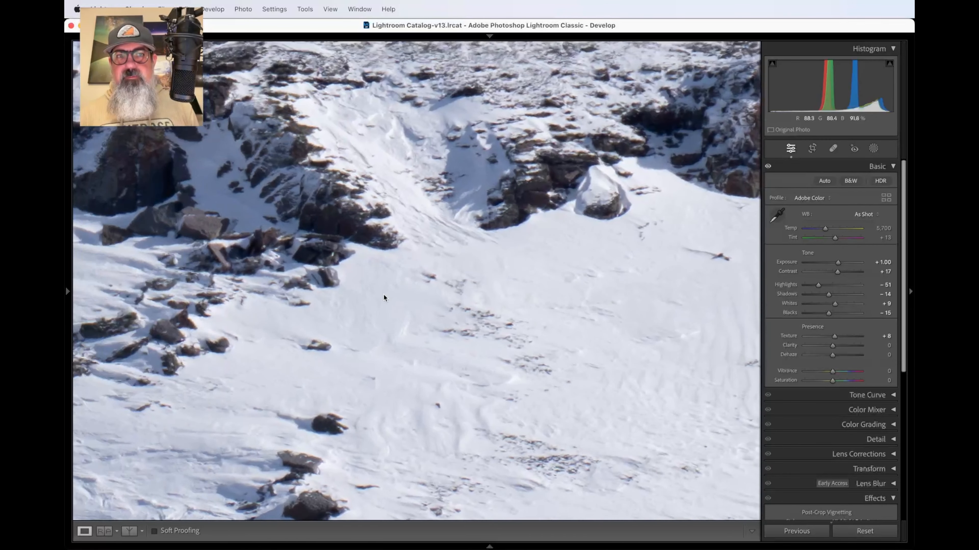
click(383, 295)
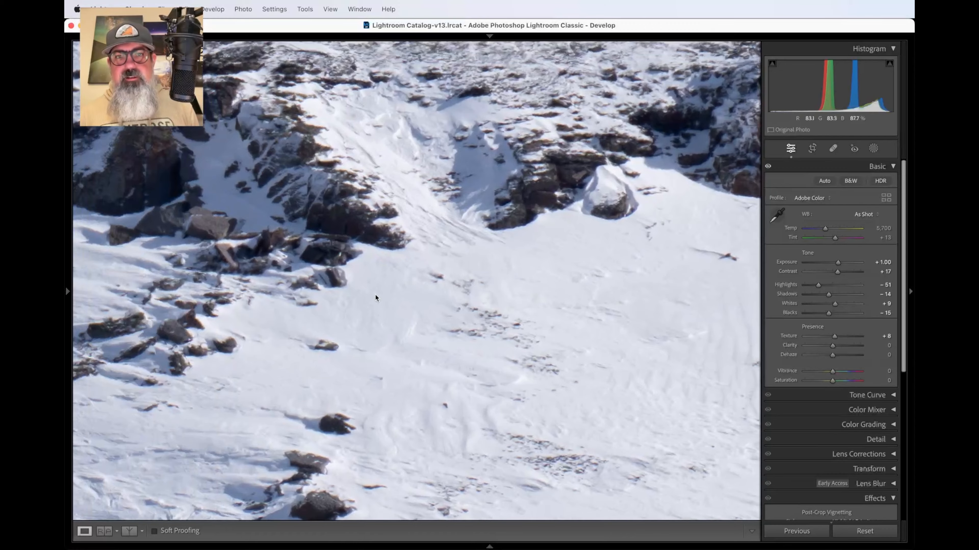
click(375, 294)
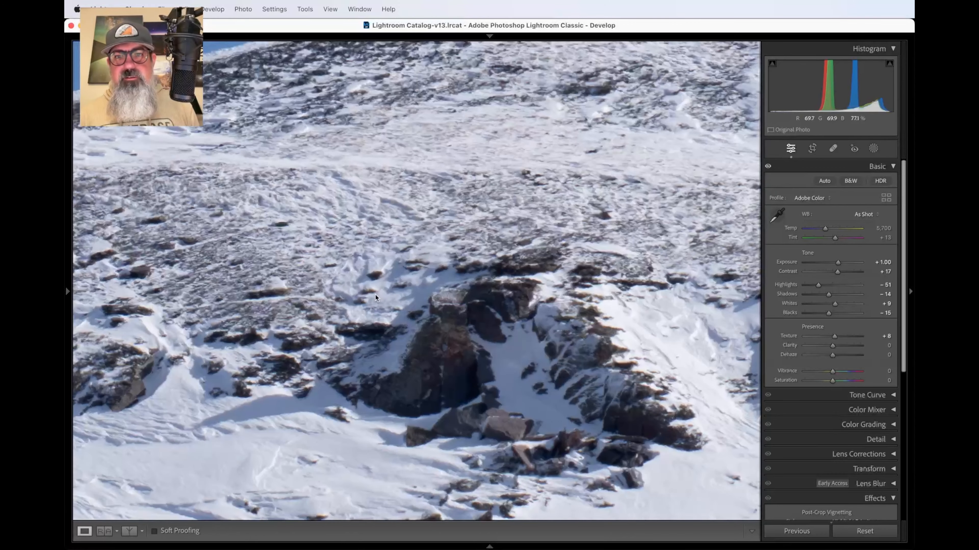
click(560, 253)
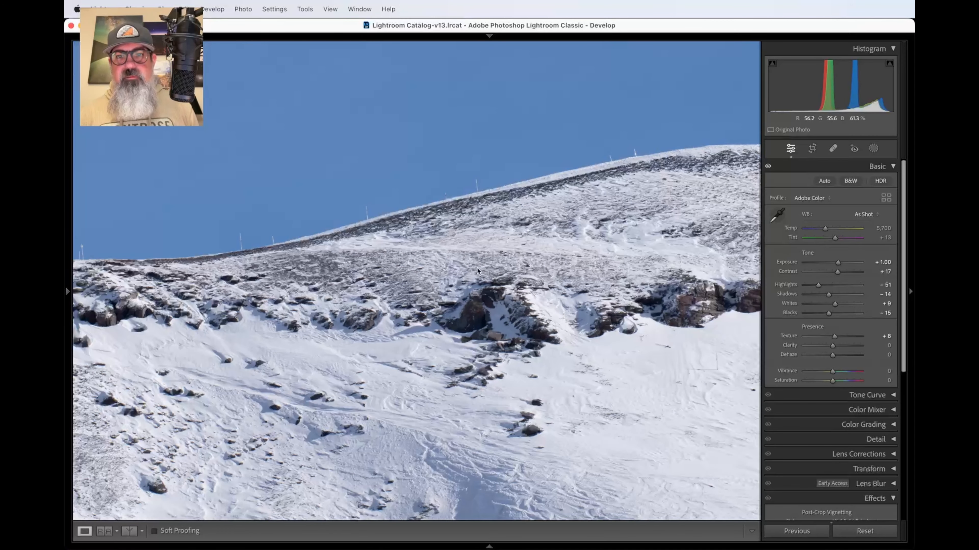
click(501, 255)
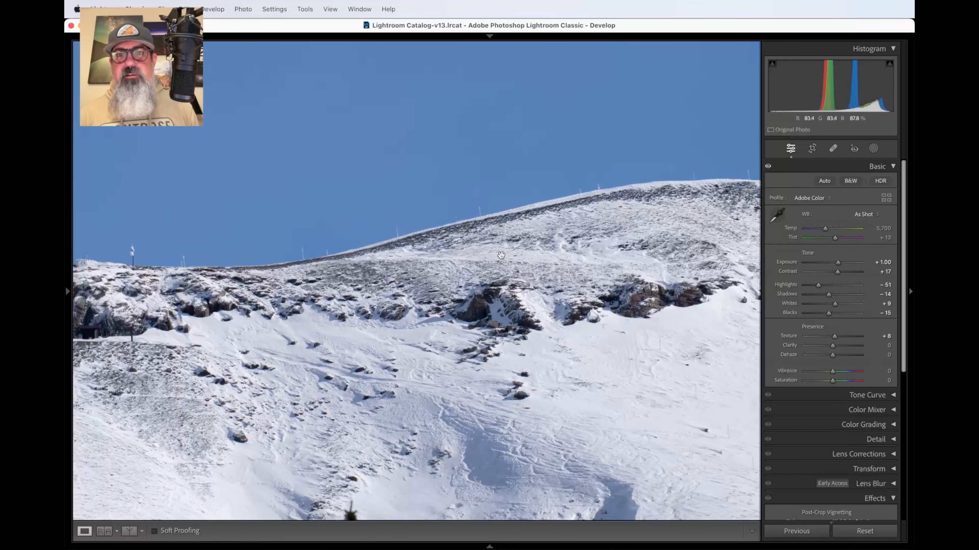
click(501, 255)
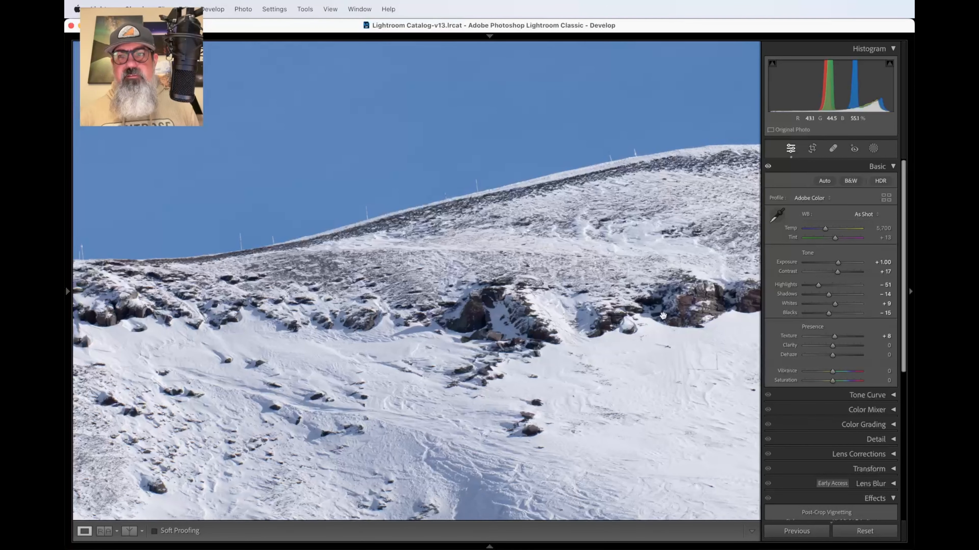
Examine the blue sky and inspect the white paraglider up close
scroll(598, 275, up, 5)
scroll(598, 276, up, 15)
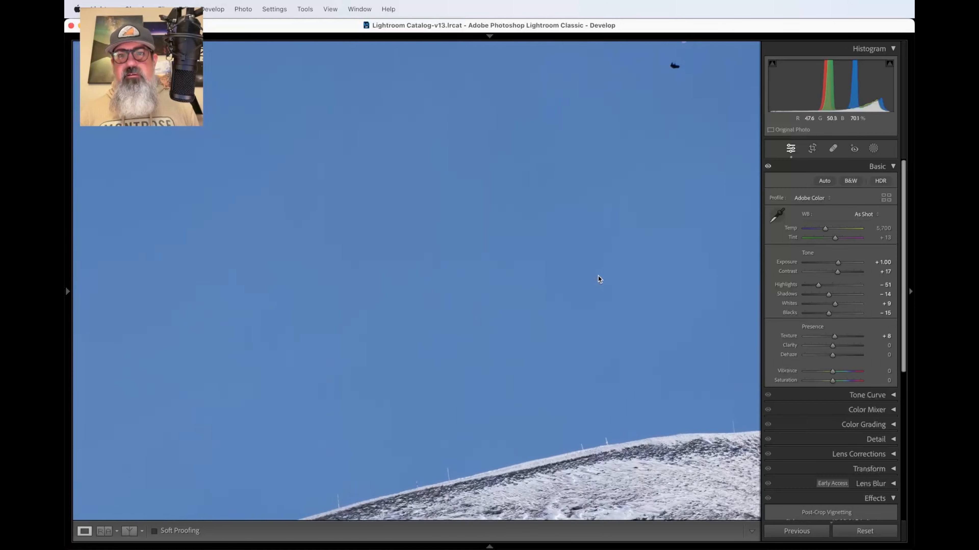
scroll(598, 276, up, 5)
scroll(598, 276, left, 2)
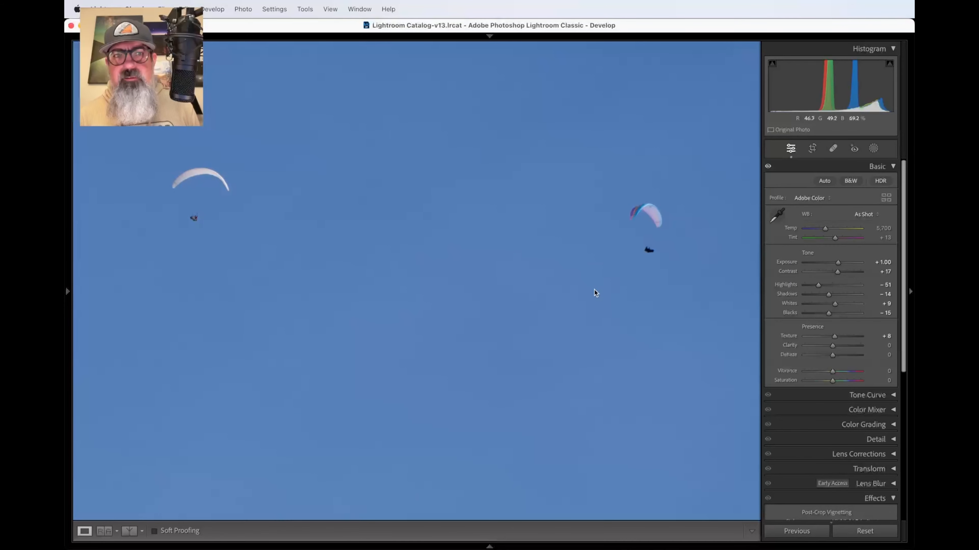
scroll(594, 292, left, 2)
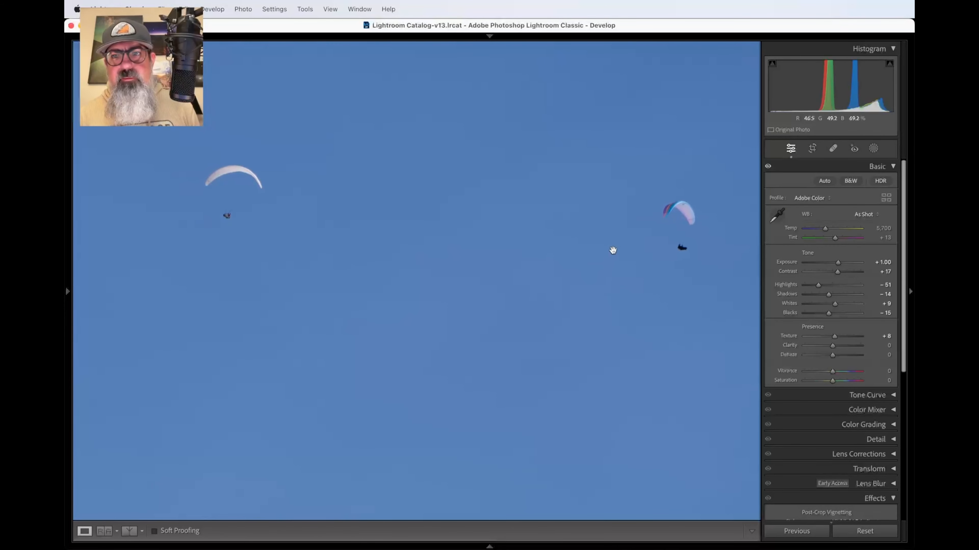
key(super+=)
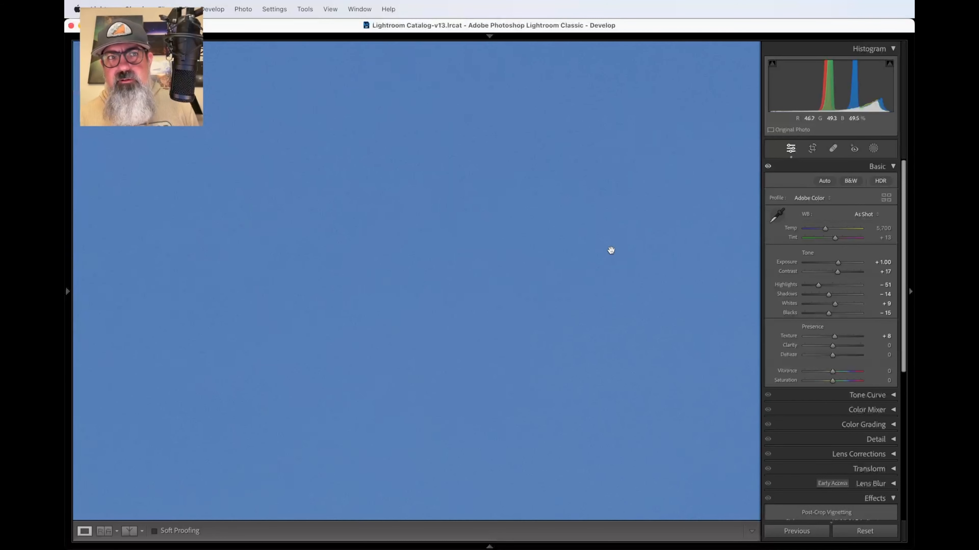
key(super+minus)
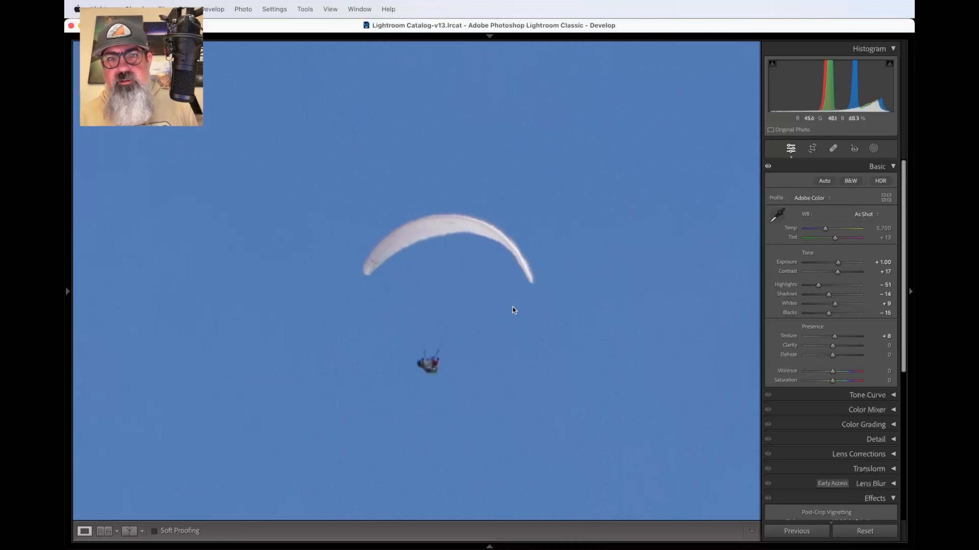
scroll(512, 307, right, 2)
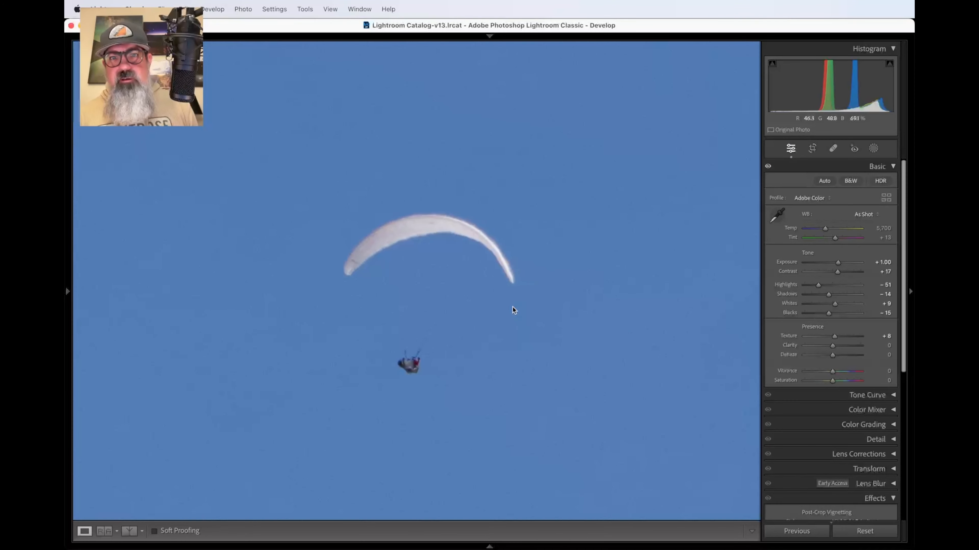
Compare the white paraglider with the Basic adjustments switched off and on, leaving them on
click(769, 166)
click(769, 166)
click(770, 166)
click(769, 166)
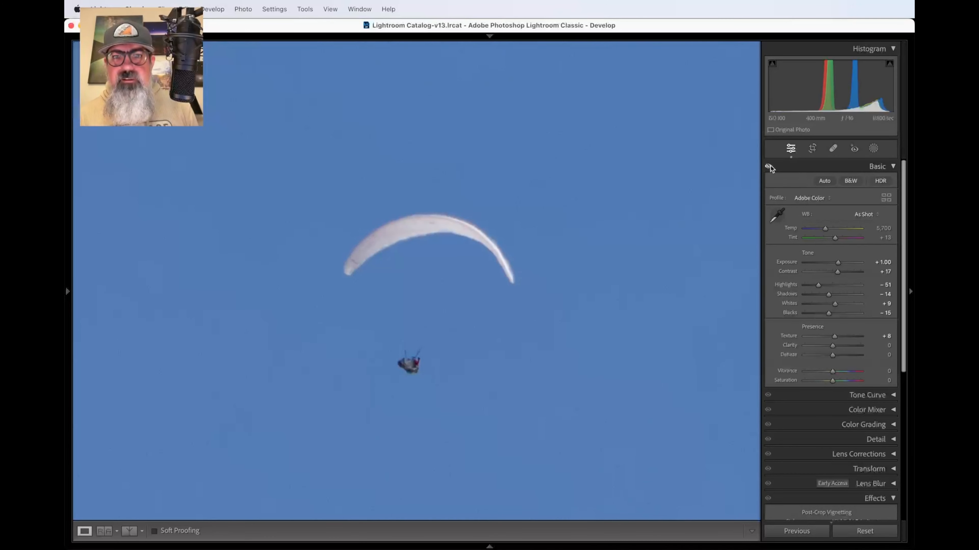
click(769, 166)
click(769, 167)
Compare the multicoloured paraglider up close with the Basic adjustments switched off and on, leaving them on
scroll(656, 220, right, 2)
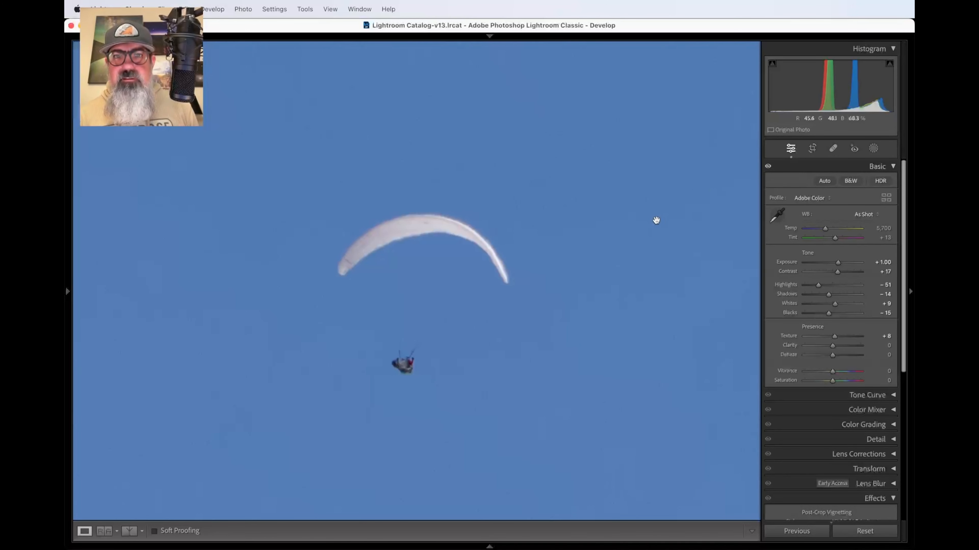
scroll(656, 220, right, 8)
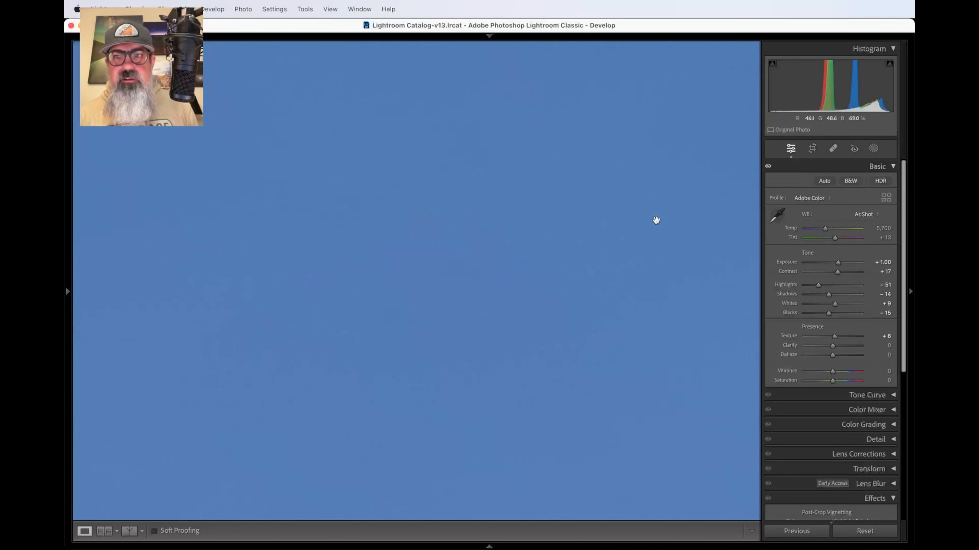
key(super+minus)
key(super+minus)
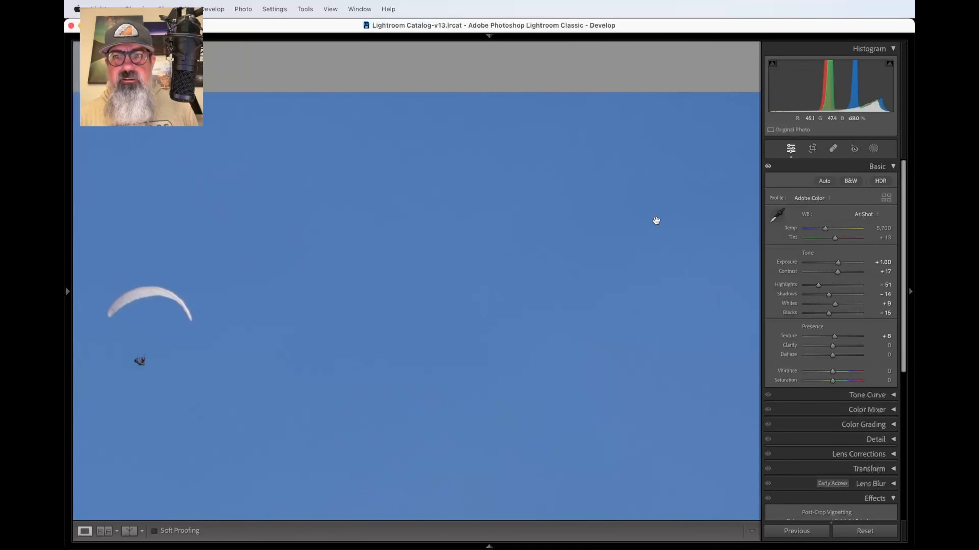
key(super+equal)
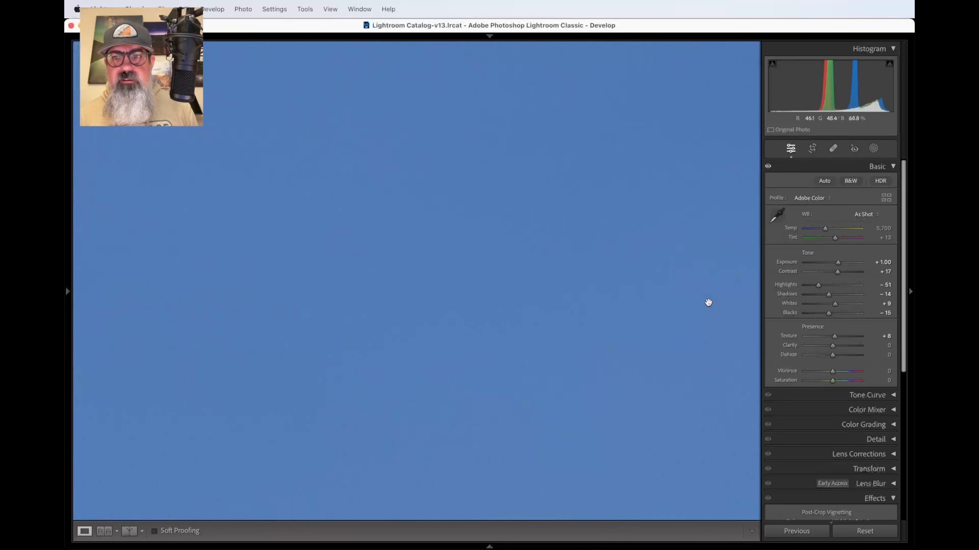
scroll(709, 302, right, 3)
scroll(709, 303, right, 6)
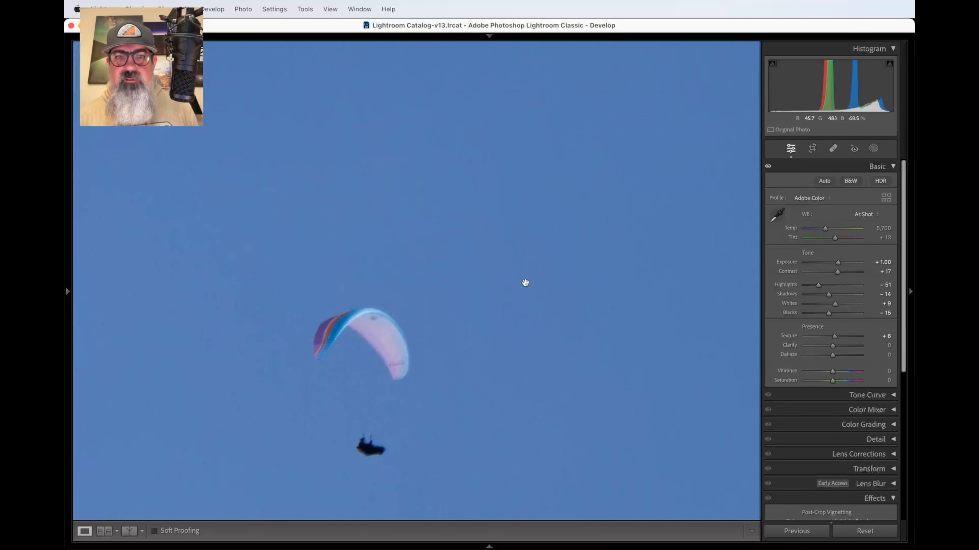
click(768, 167)
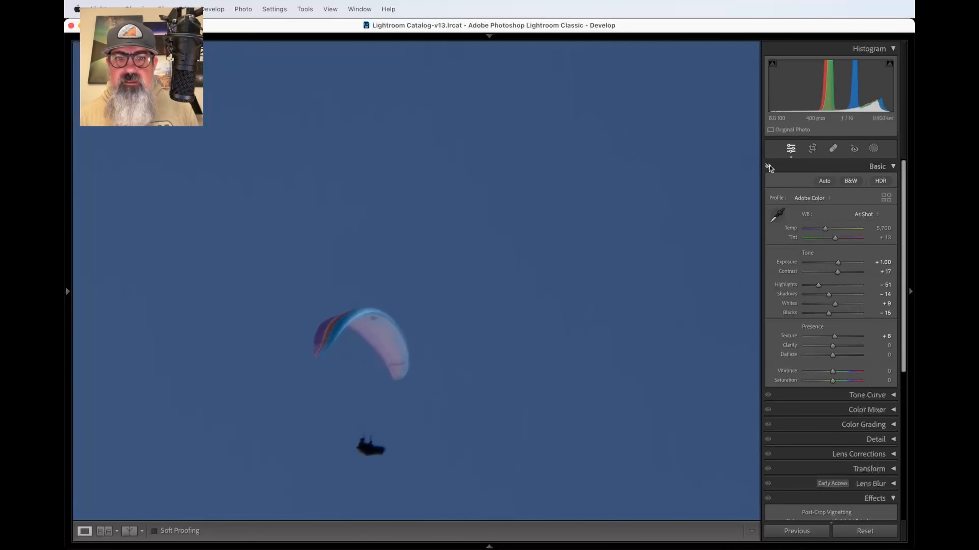
click(768, 167)
click(768, 167)
click(768, 167)
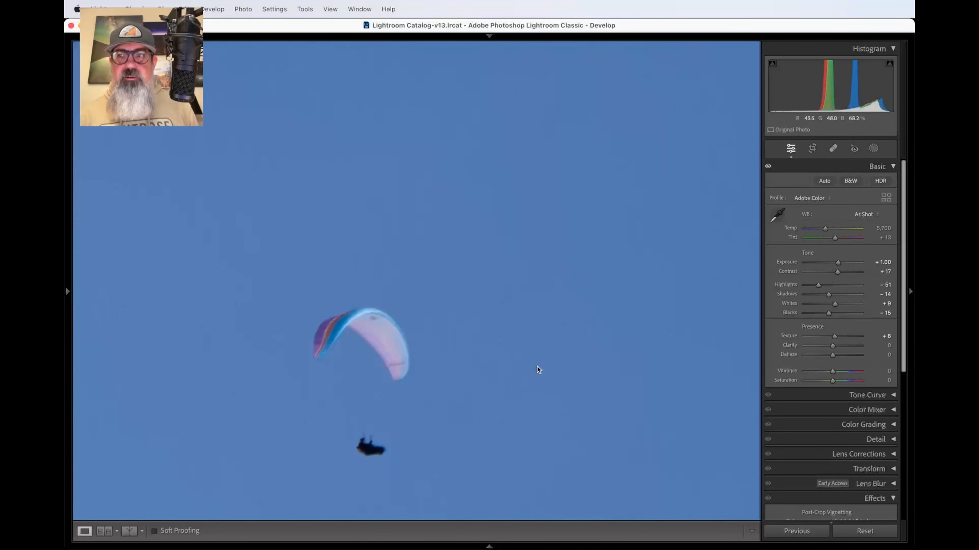
Set Clarity to -100 while viewing the whole photo
click(470, 397)
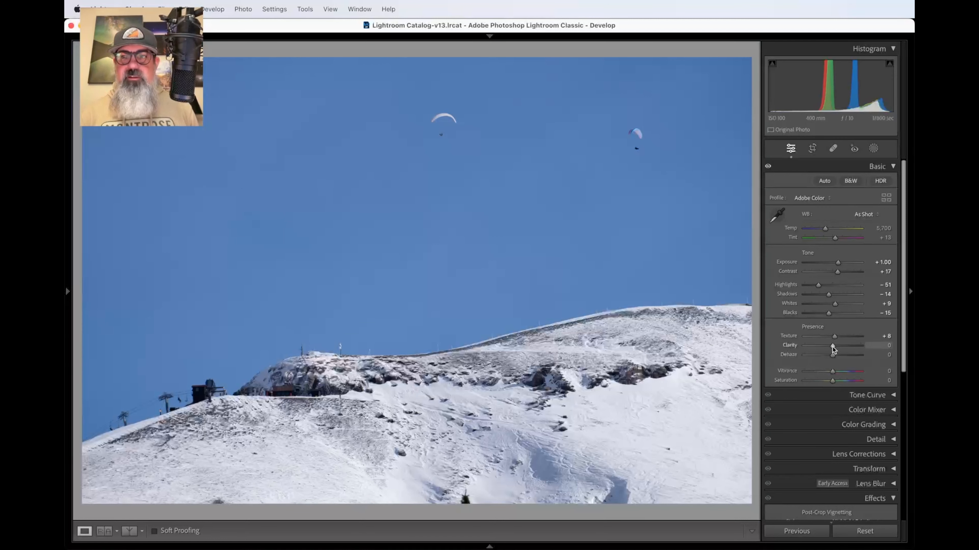
drag(832, 346, 800, 351)
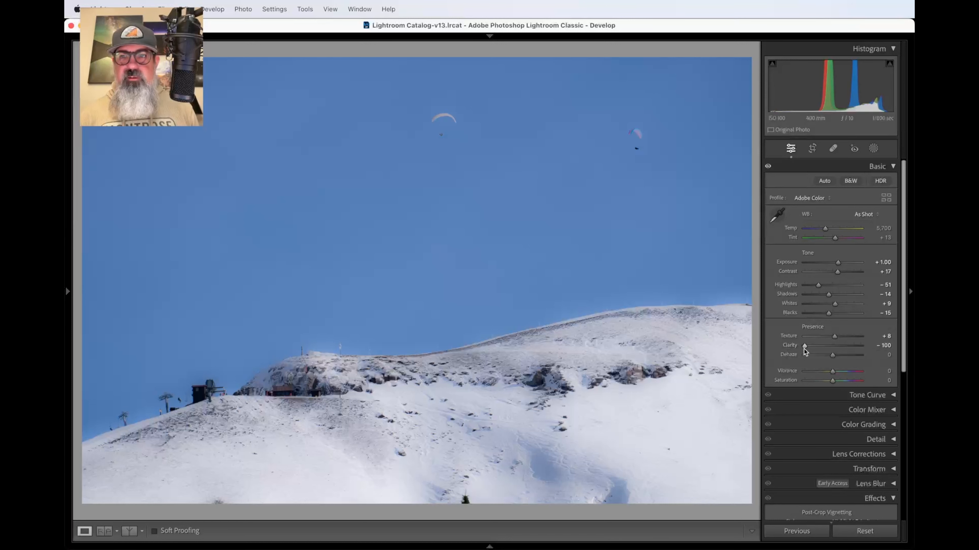
Raise Clarity to +8 while viewing the whole photo
drag(806, 348, 837, 345)
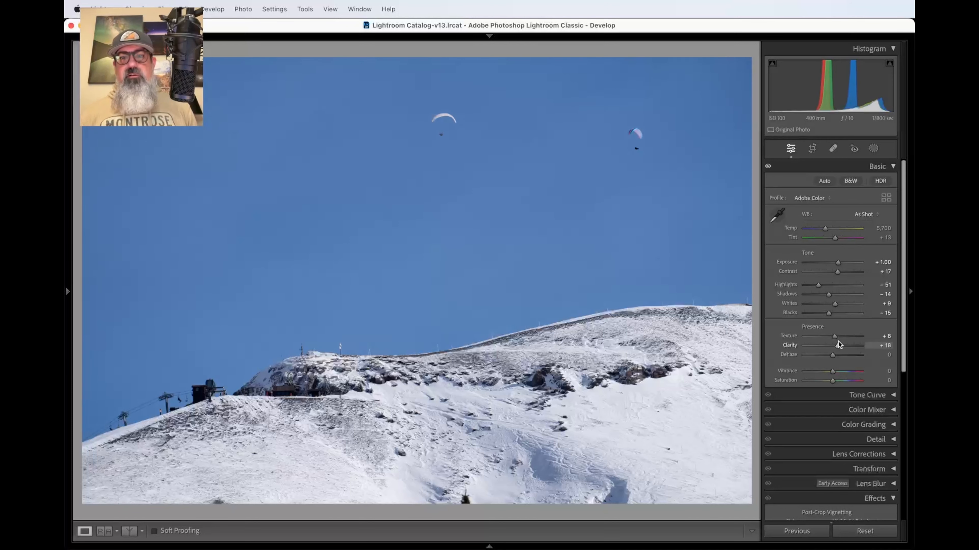
drag(837, 342, 835, 343)
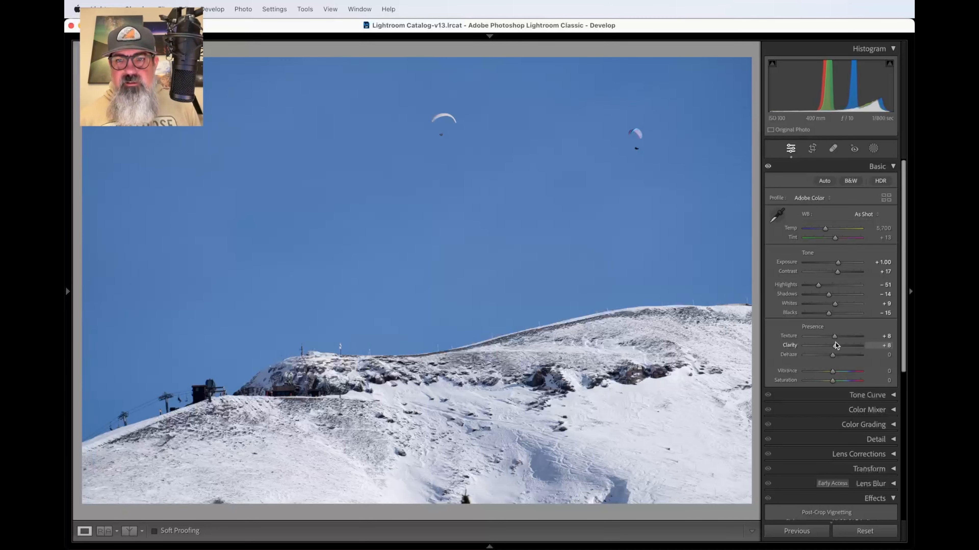
Set Clarity to +100 while viewing the rocks on the snowy slope up close
click(555, 411)
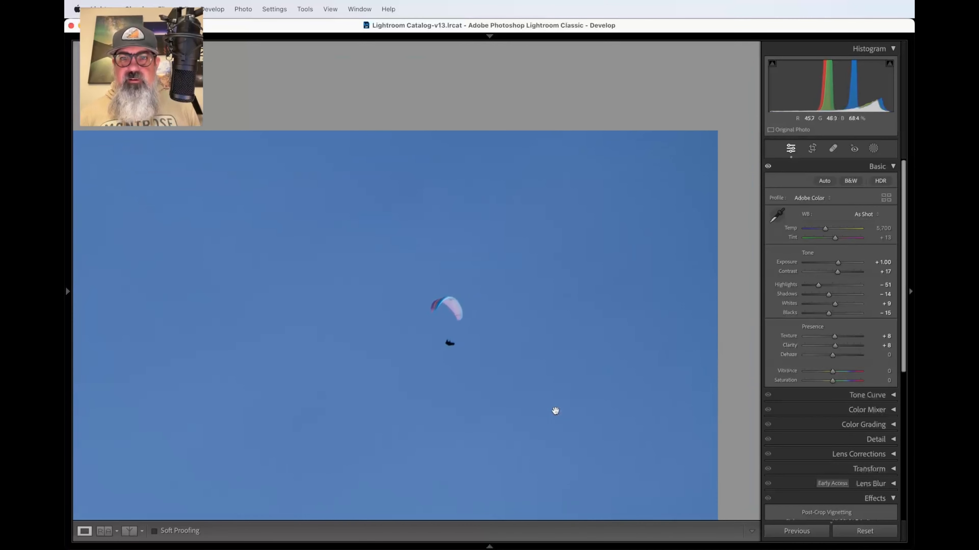
scroll(553, 414, down, 10)
scroll(483, 426, left, 4)
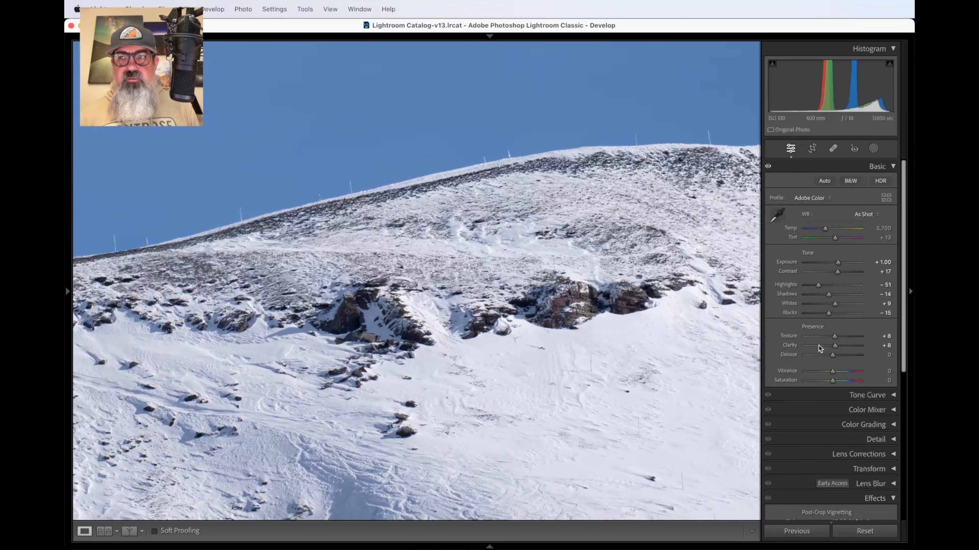
drag(836, 347, 870, 330)
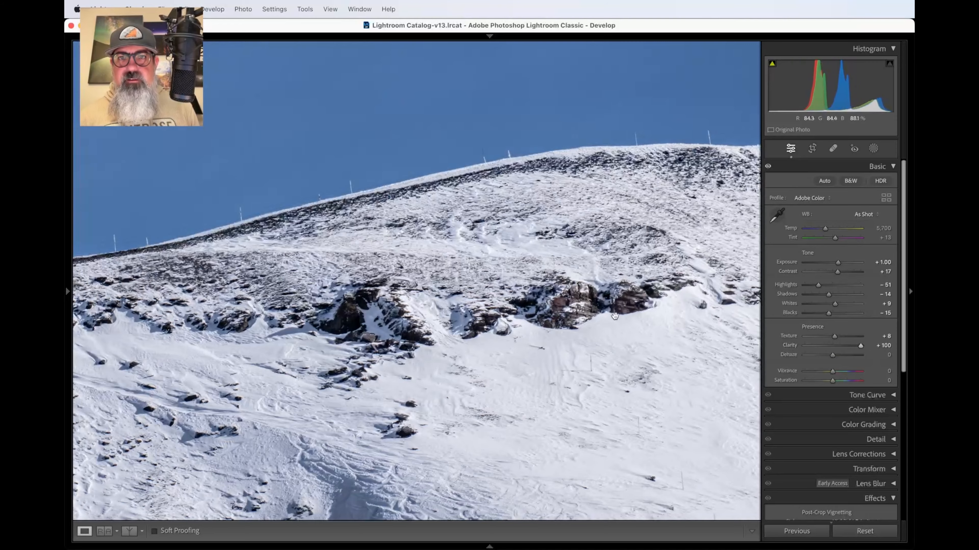
Check the sky above the ridge up close and lower Clarity to +18
scroll(614, 315, up, 5)
scroll(615, 315, up, 2)
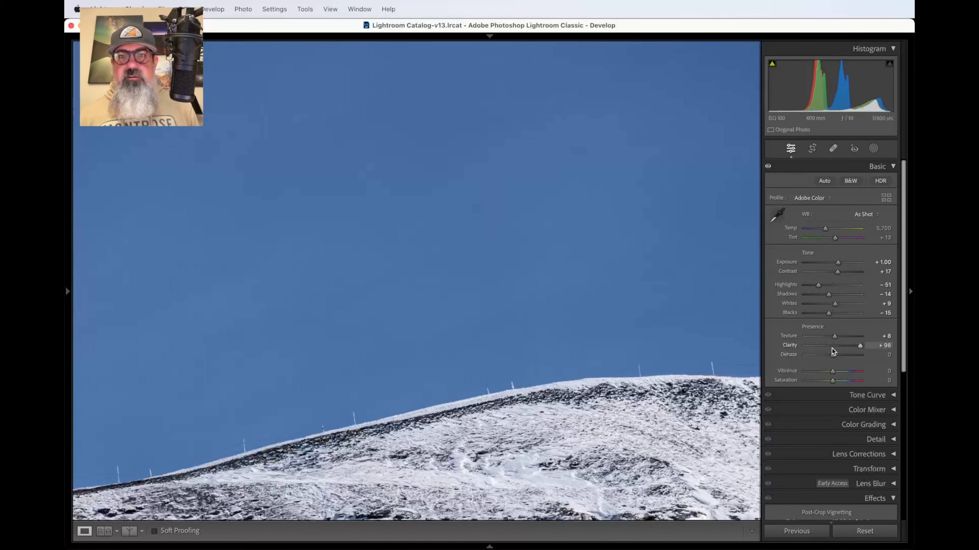
drag(832, 348, 843, 348)
mouse_move(847, 343)
mouse_down()
mouse_move(875, 337)
mouse_move(841, 345)
mouse_up()
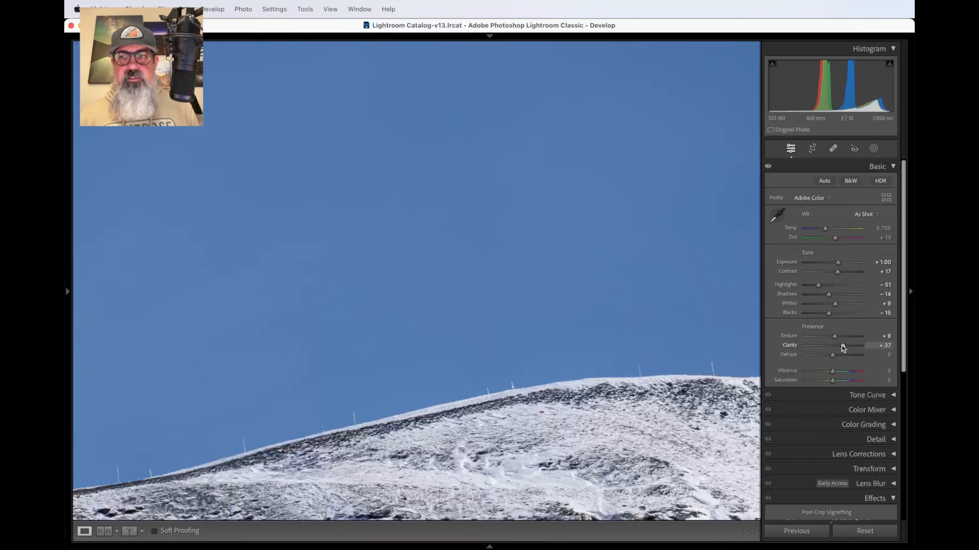
drag(842, 347, 840, 348)
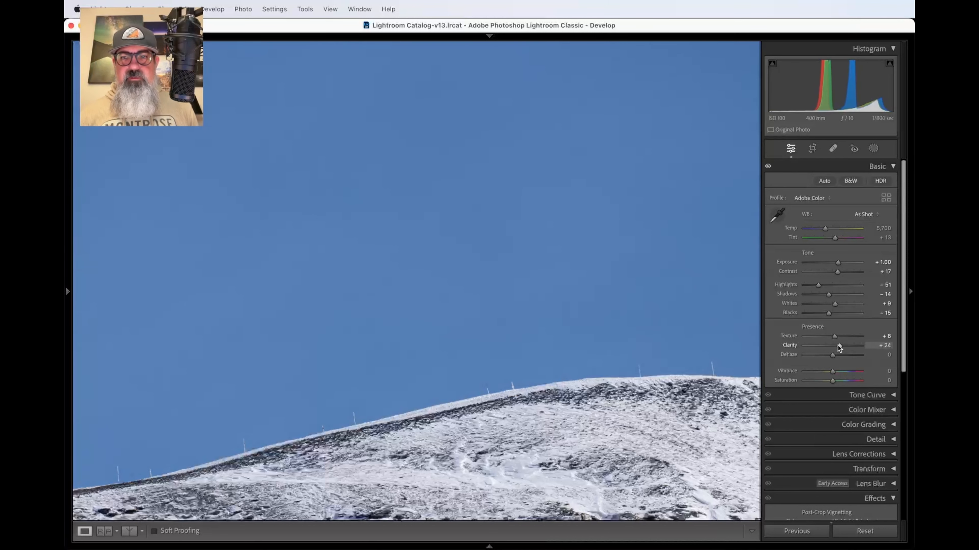
drag(839, 346, 841, 346)
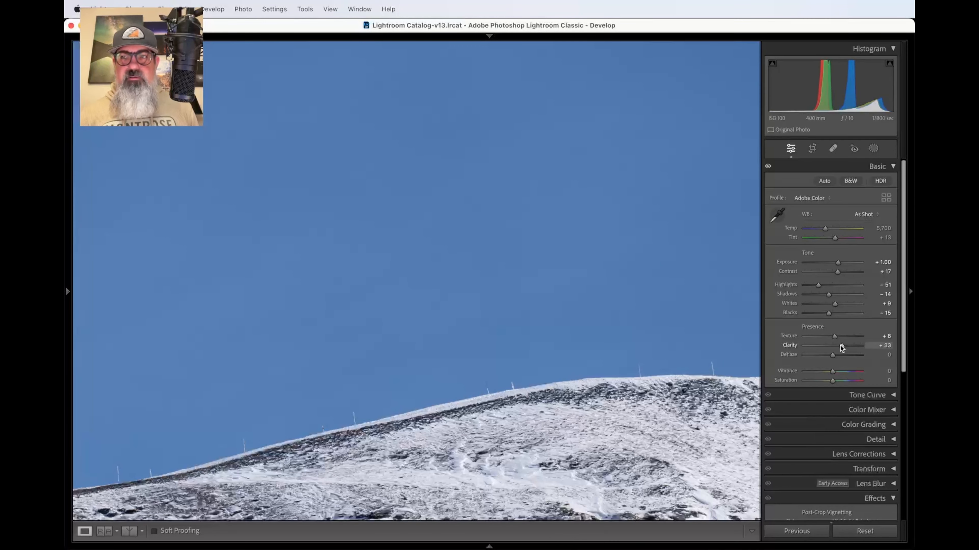
drag(841, 348, 838, 348)
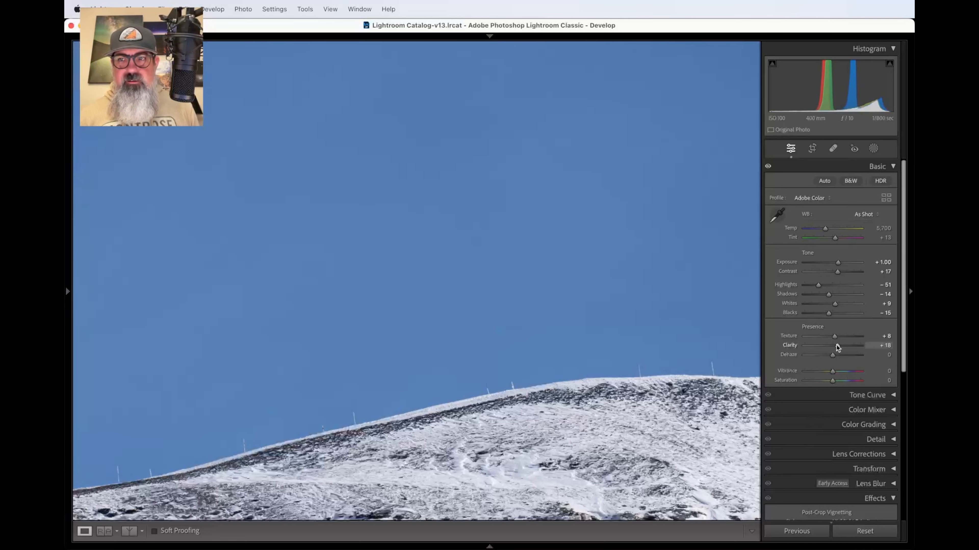
Examine the snow slope, the rocks, the summit buildings and the blue sky up close
scroll(686, 403, down, 7)
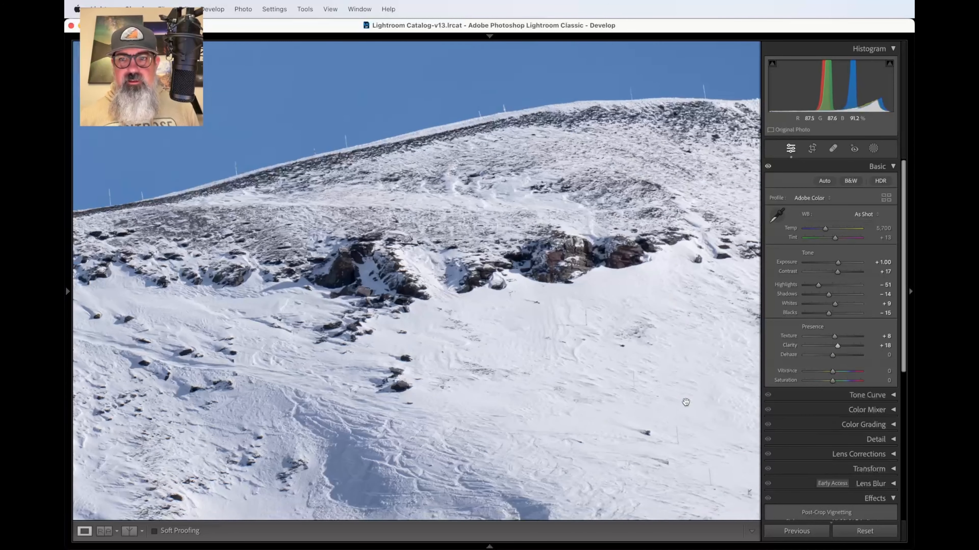
scroll(686, 402, down, 4)
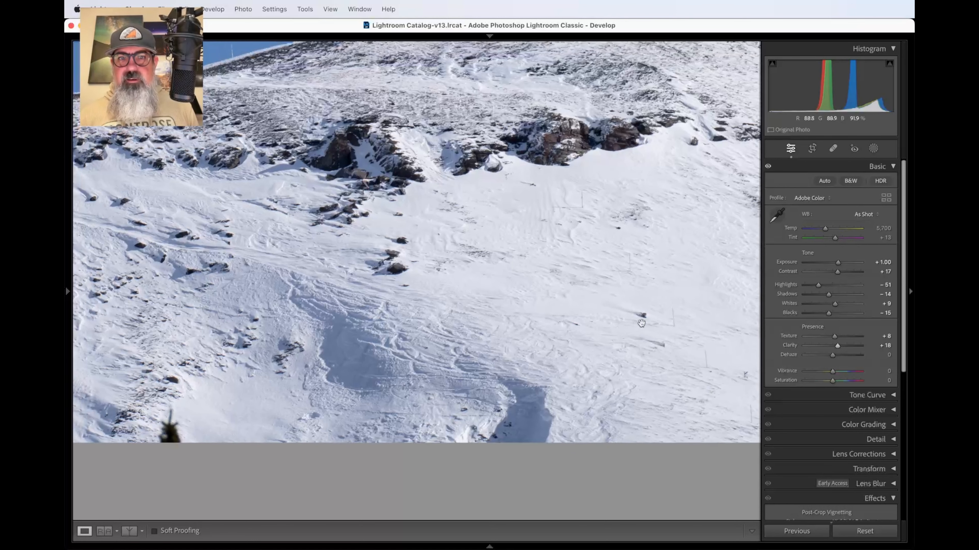
scroll(578, 347, up, 1)
scroll(501, 388, up, 1)
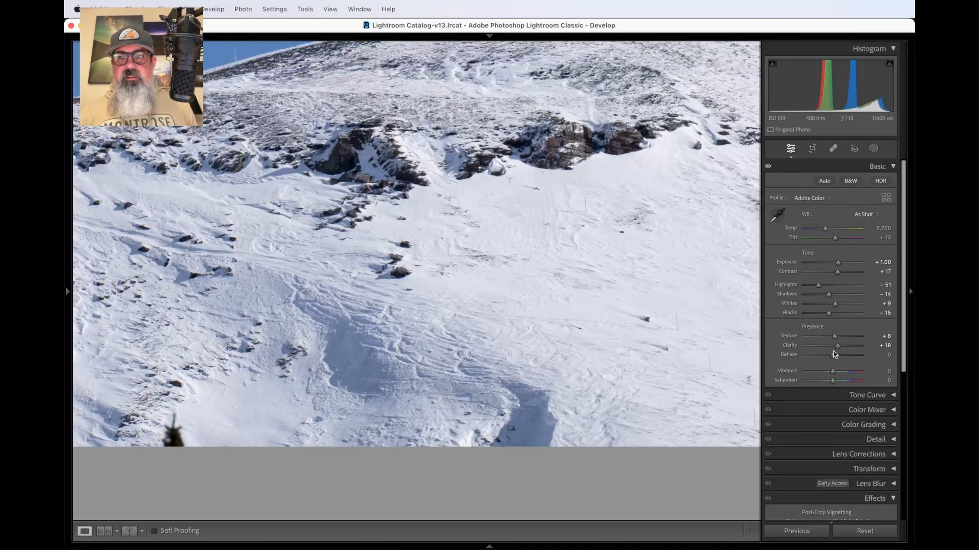
scroll(605, 375, up, 10)
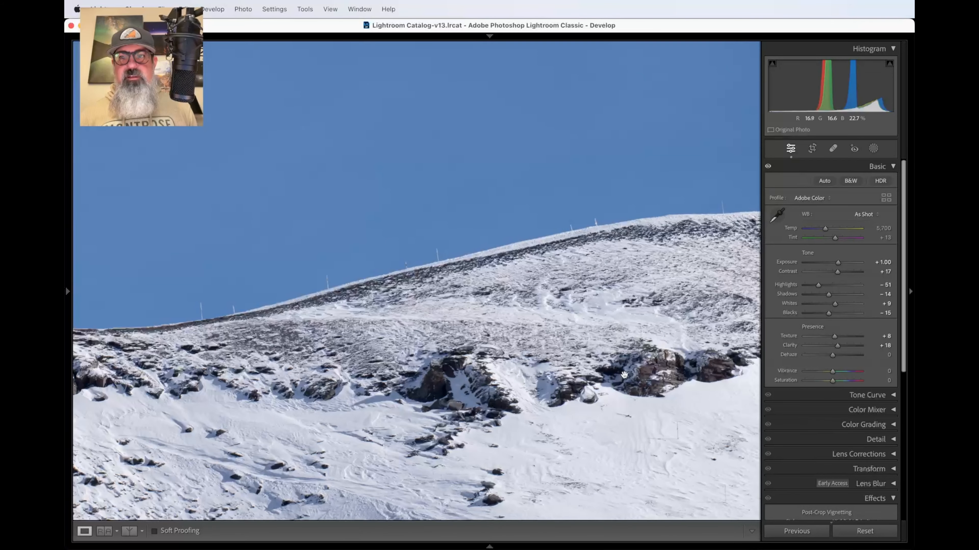
scroll(689, 367, down, 10)
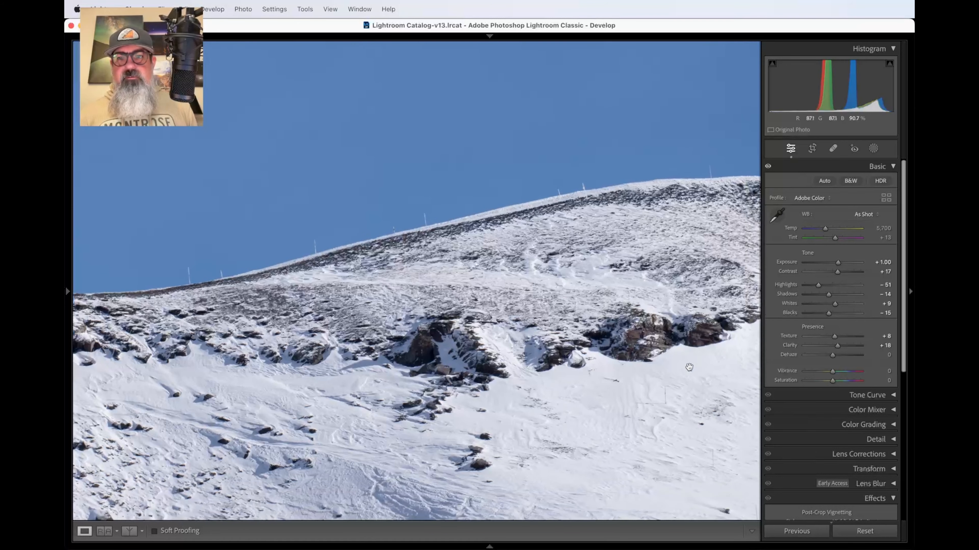
scroll(689, 367, up, 10)
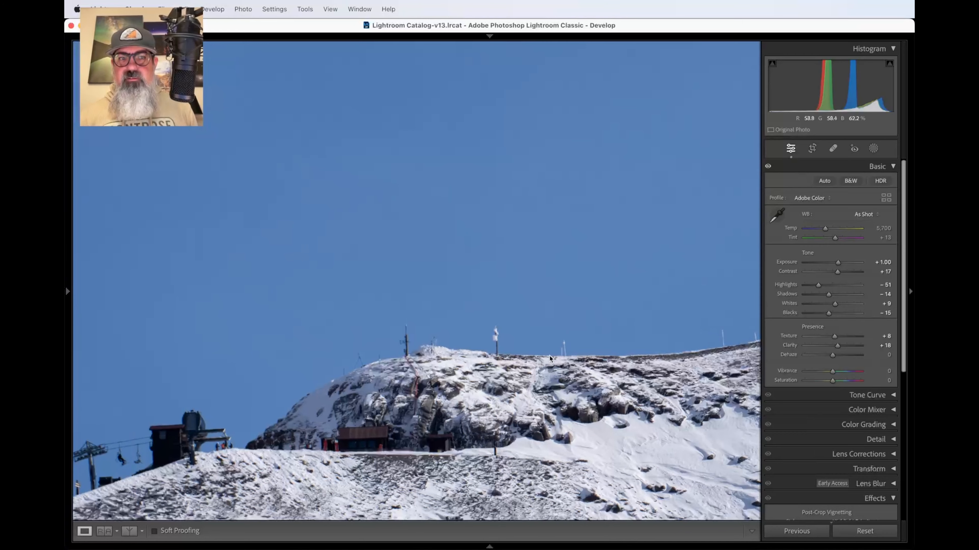
scroll(550, 356, left, 5)
scroll(549, 356, up, 10)
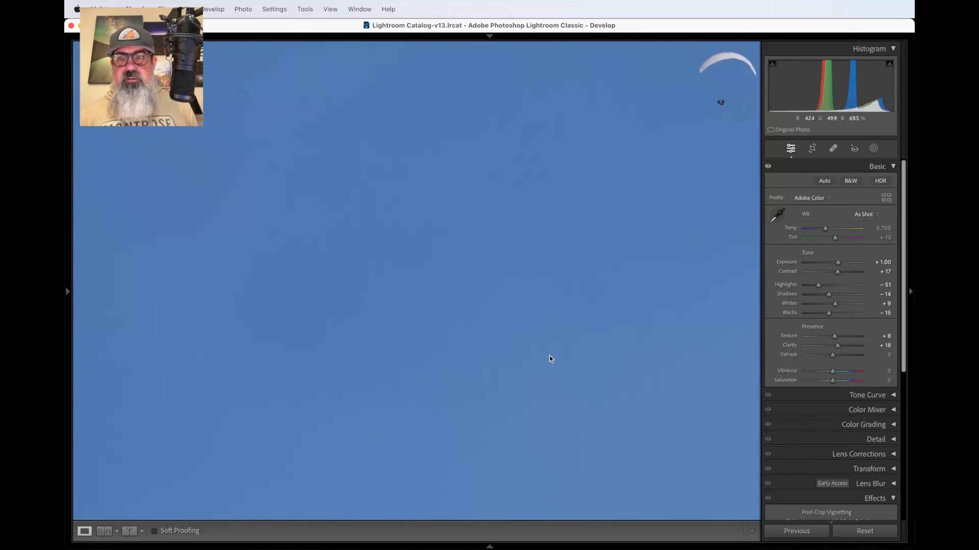
scroll(550, 356, right, 5)
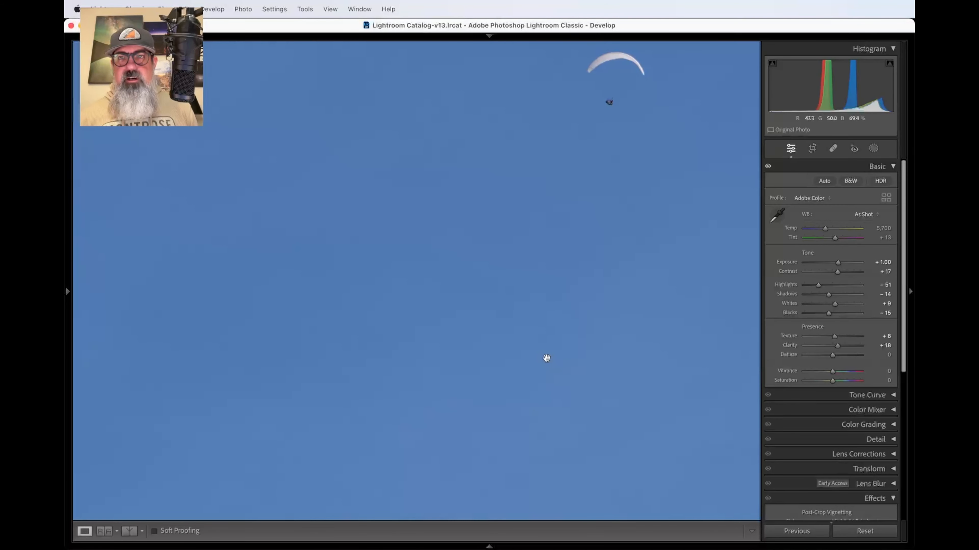
Set Dehaze to +9 while viewing the sky around the white paraglider
scroll(547, 358, up, 3)
scroll(547, 358, right, 2)
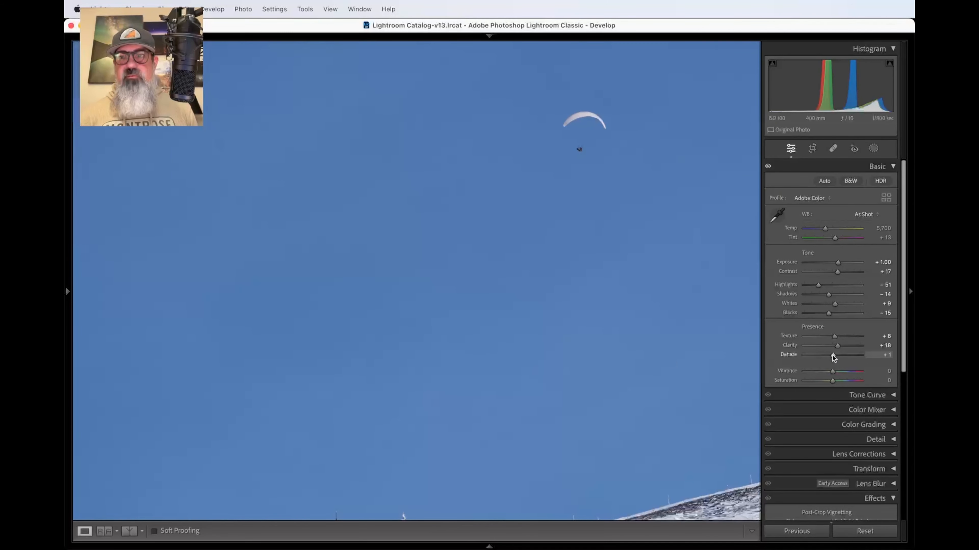
drag(832, 355, 835, 354)
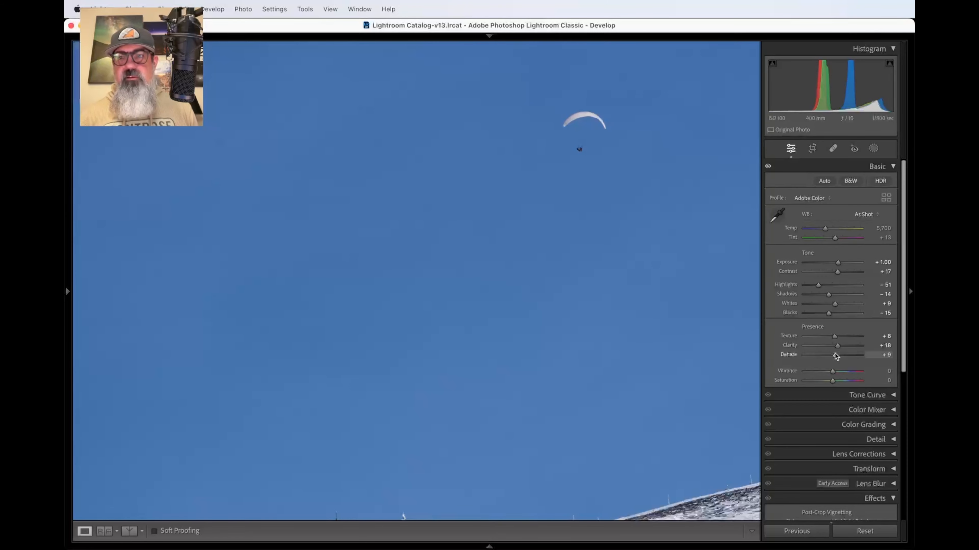
Inspect the ridge, summit buildings and rocky snow slope up close and in the whole photo, ending on the whole photo
scroll(678, 400, down, 5)
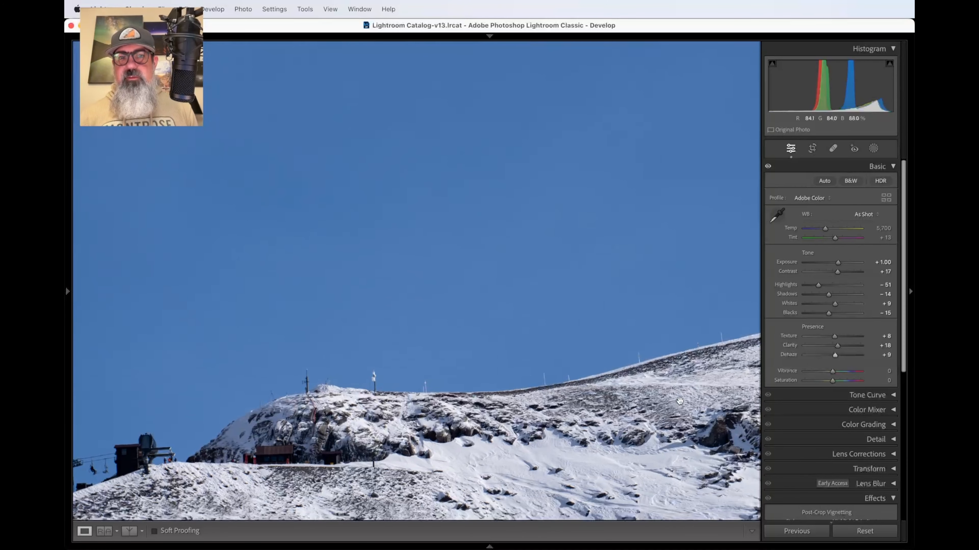
scroll(678, 401, down, 2)
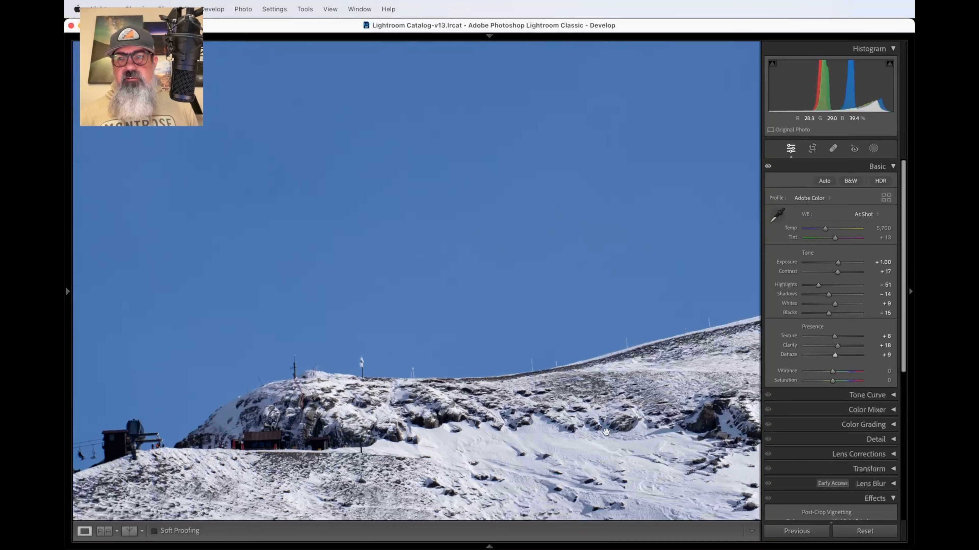
scroll(606, 432, down, 2)
click(554, 415)
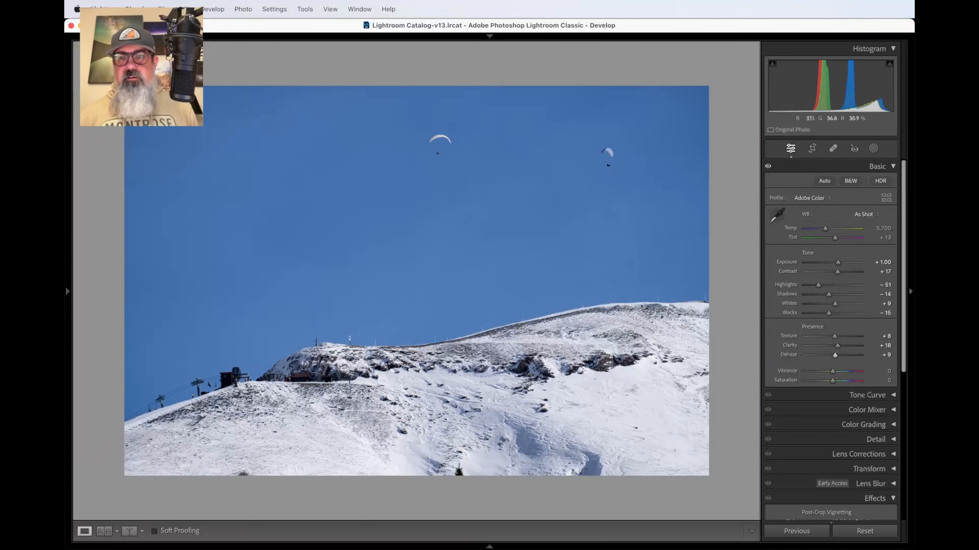
click(630, 334)
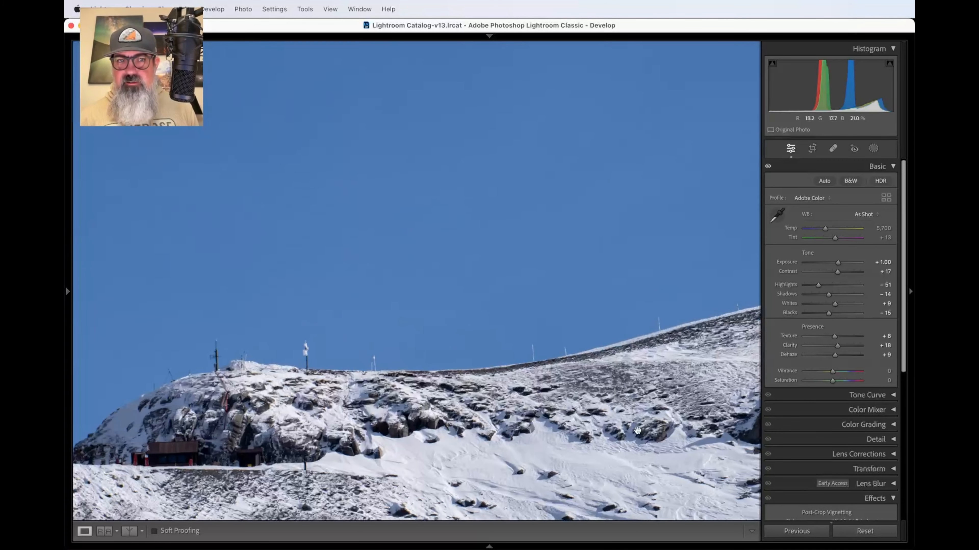
scroll(601, 402, down, 1)
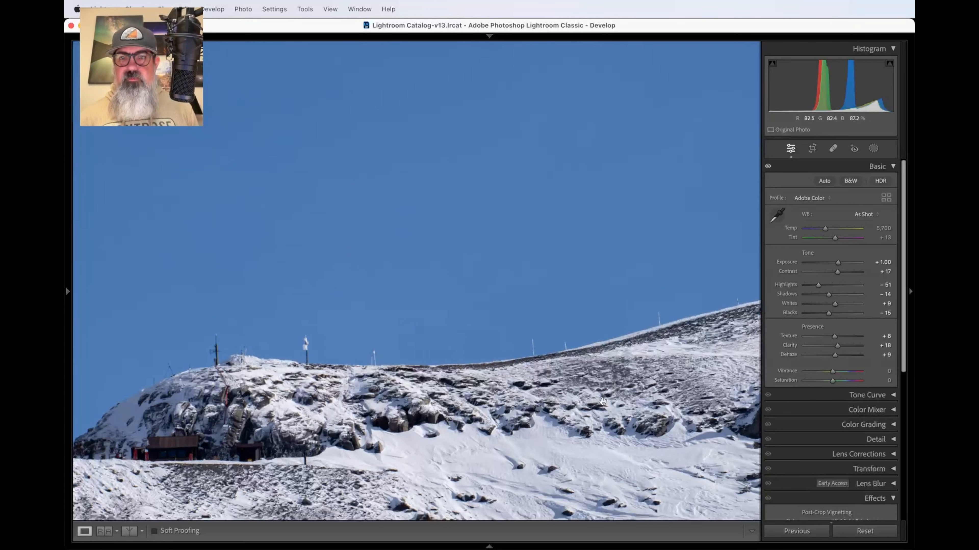
click(560, 387)
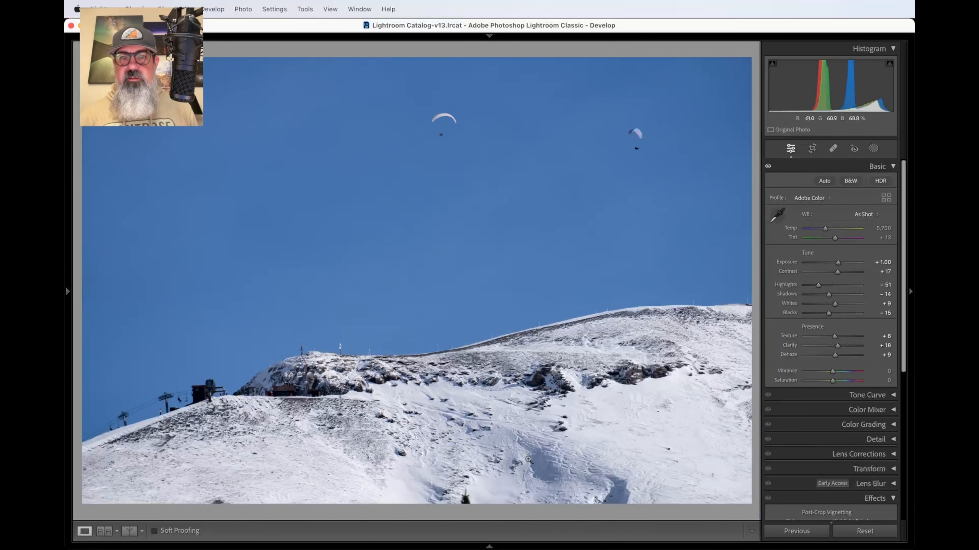